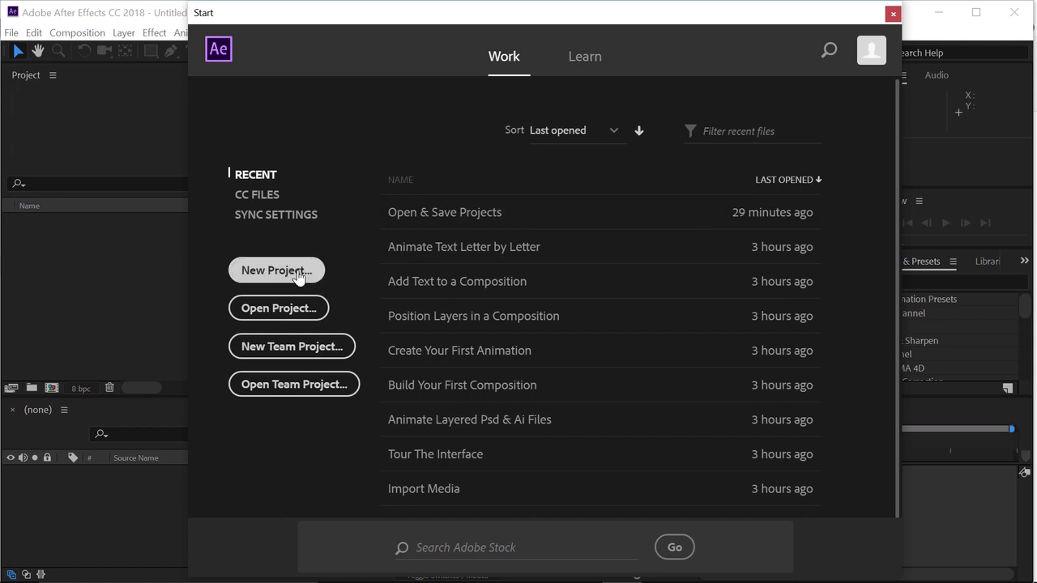
Open the Open & Save Projects.aep sample project from the Get to Know After Effects folder.
click(293, 316)
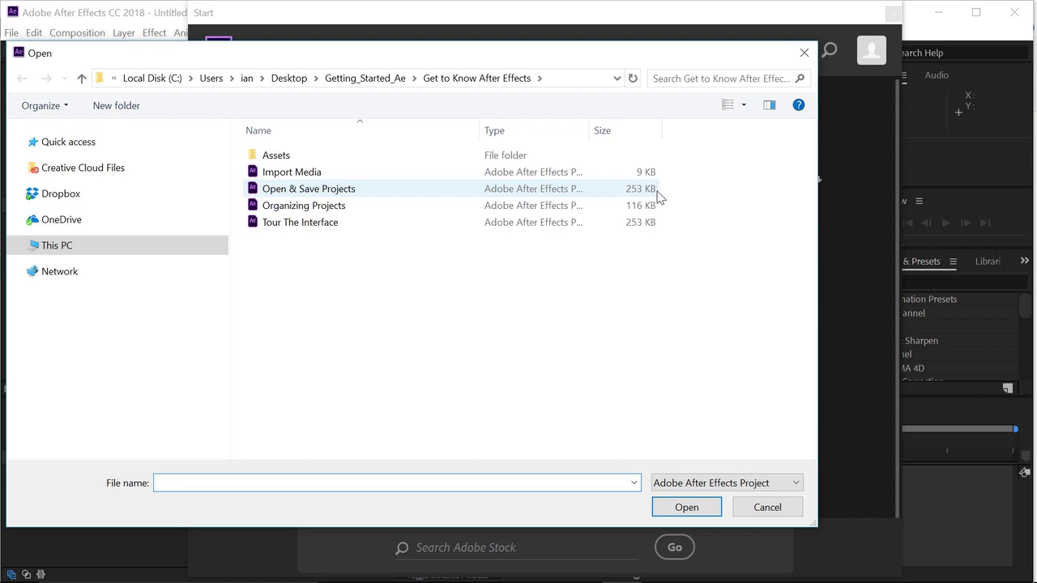
click(503, 190)
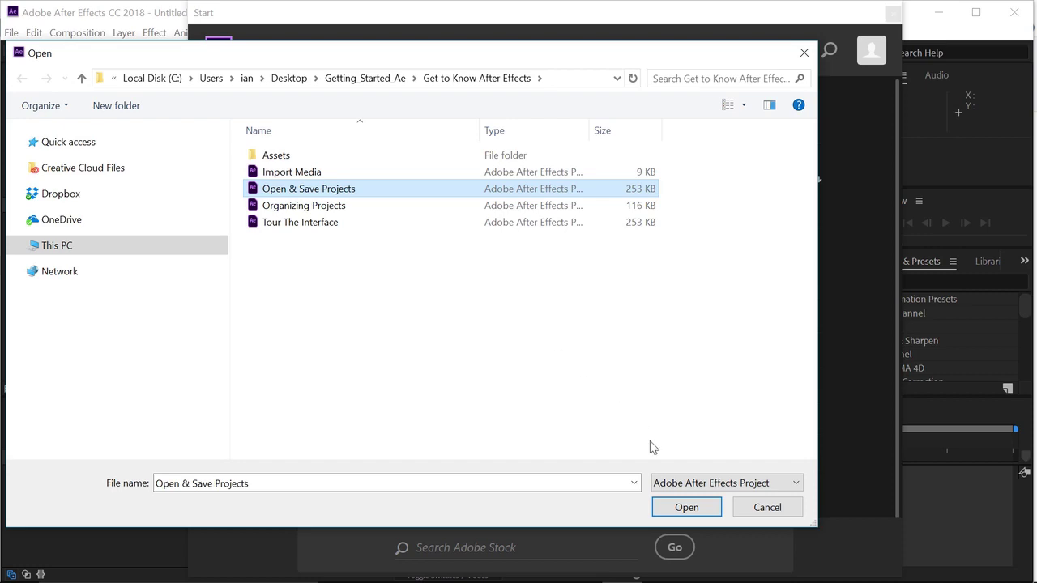
click(685, 507)
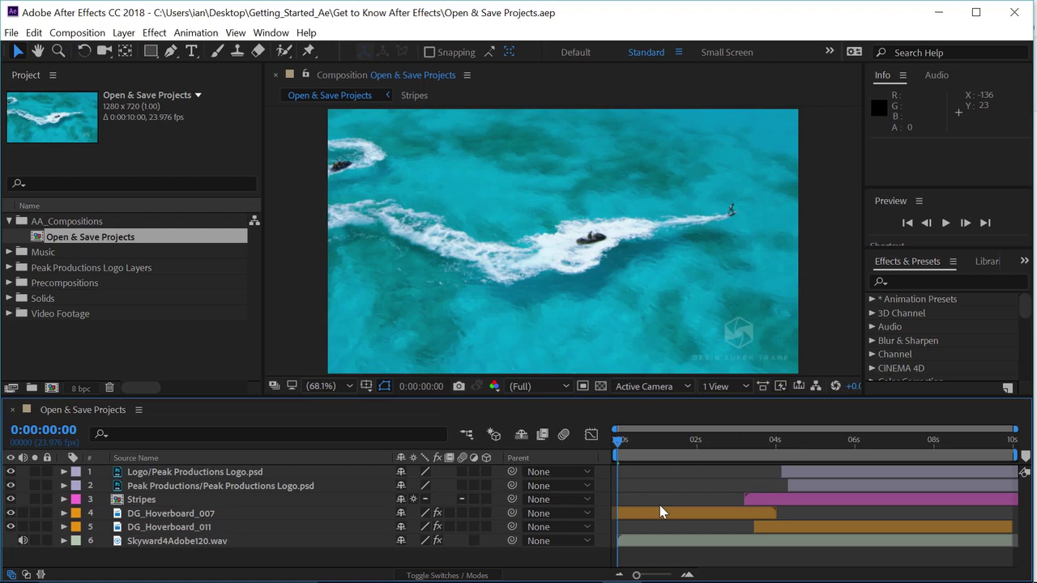
Play the composition preview and stop it near 0:00:08:05 on the Peak Productions logo.
key(space)
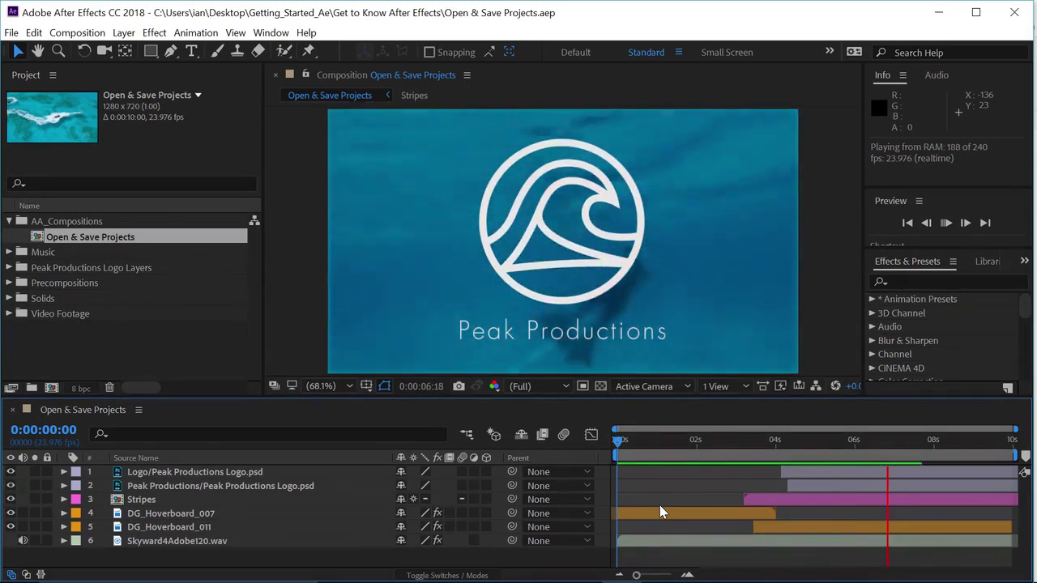
key(space)
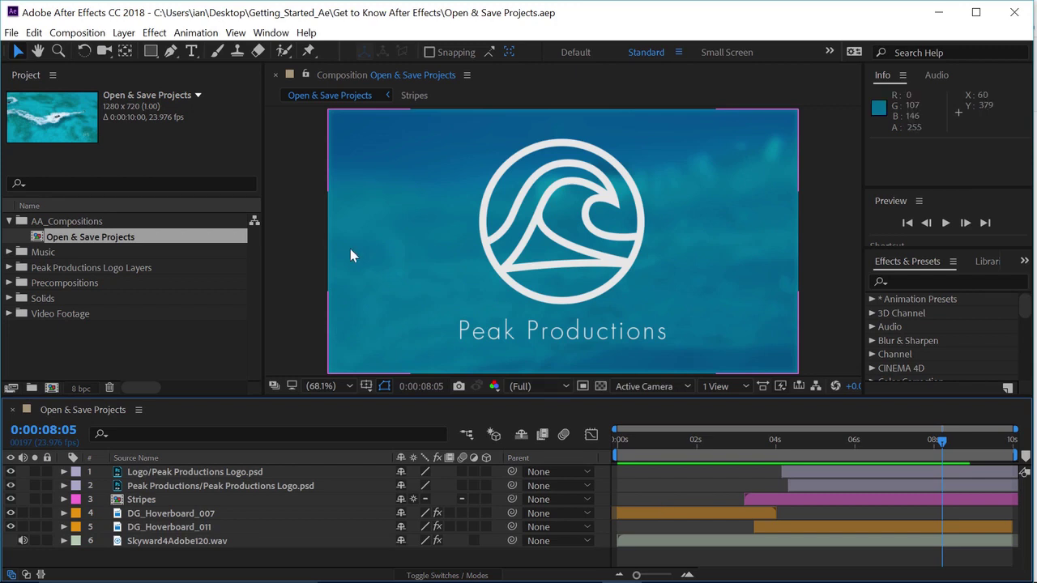
Expand the Music and Video Footage folders and select DG_Hoverboard_007 to show its 1280 x 720 details.
click(130, 162)
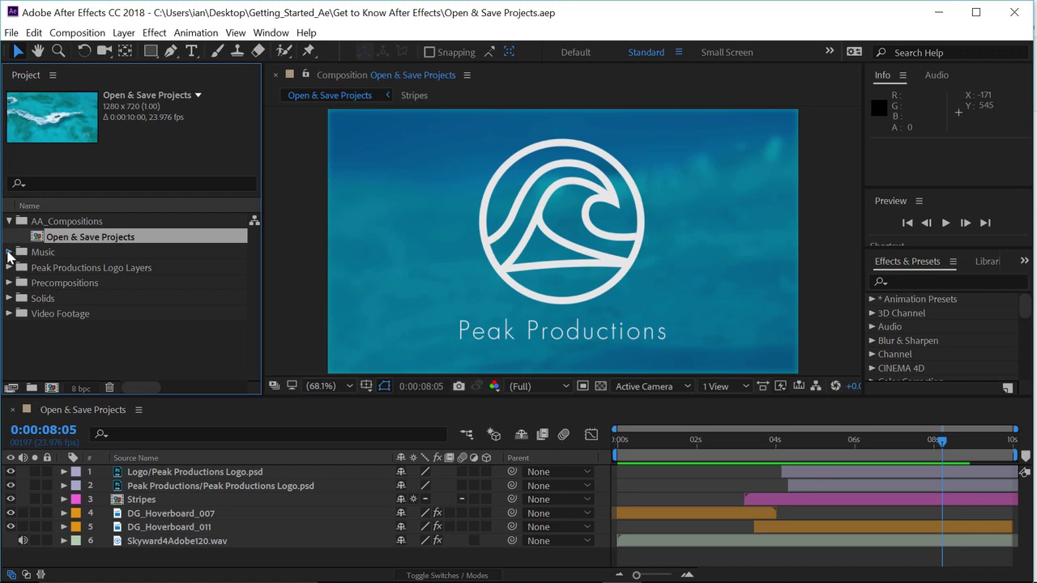
click(9, 253)
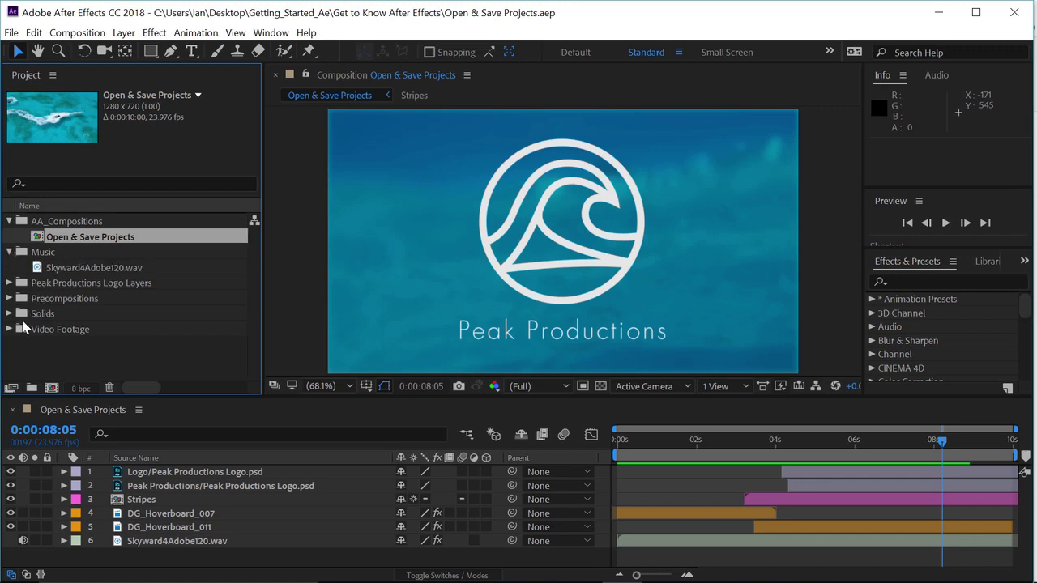
click(10, 329)
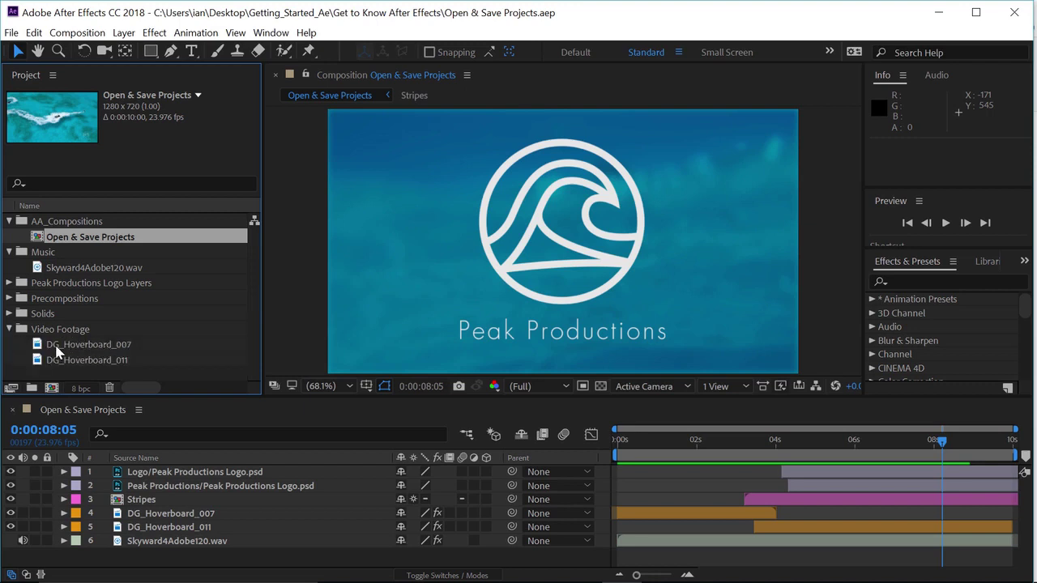
click(58, 350)
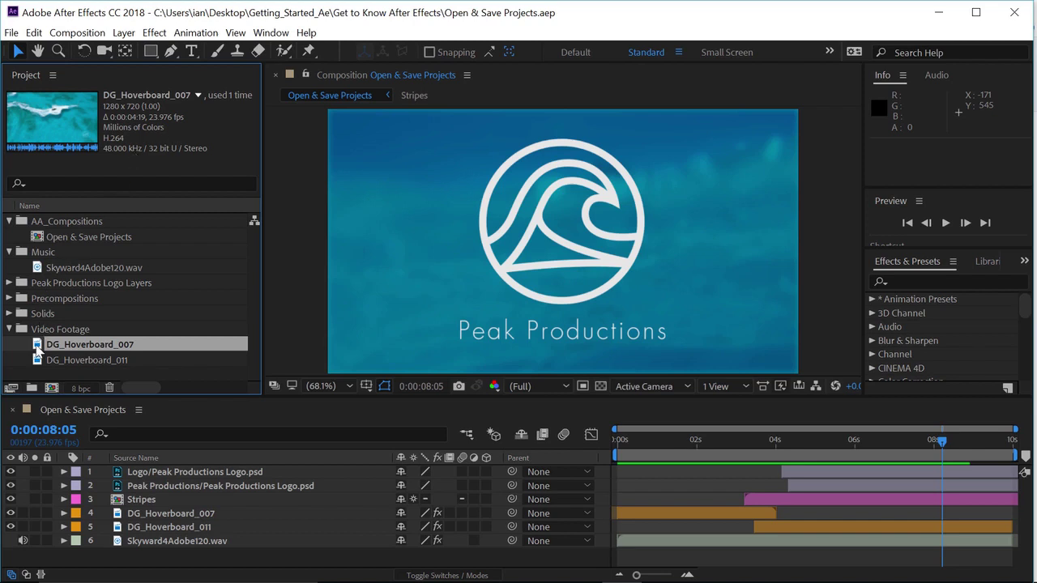
Reveal DG_Hoverboard_007's source file in Explorer, then go up to the Get to Know After Effects folder.
right_click(37, 350)
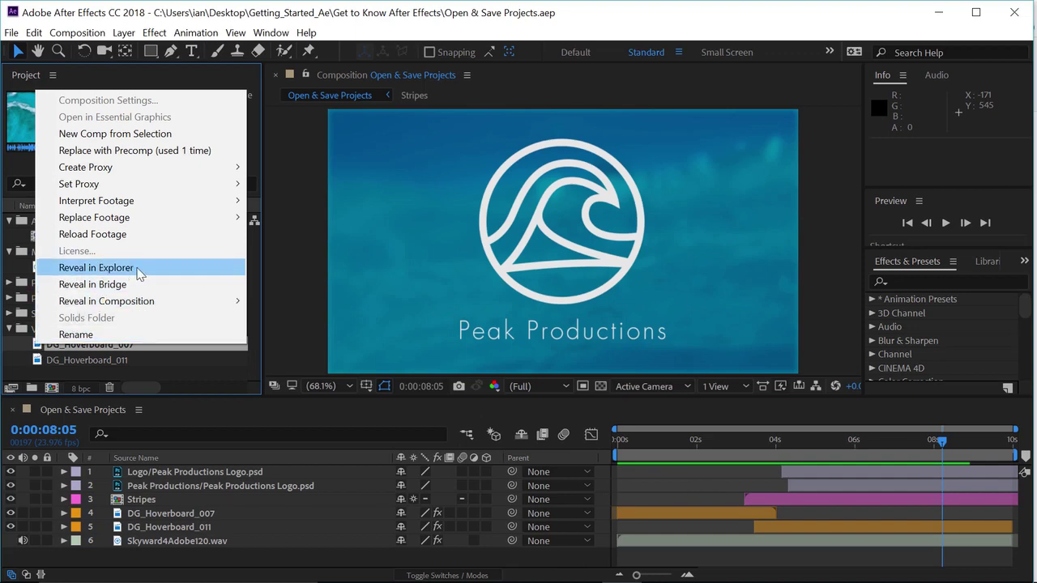
click(96, 268)
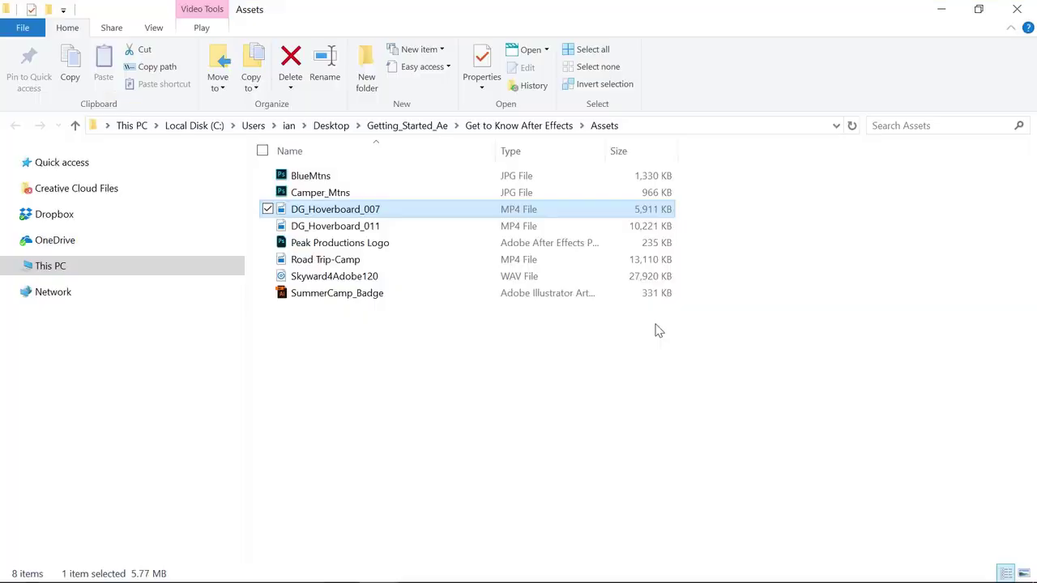
click(520, 132)
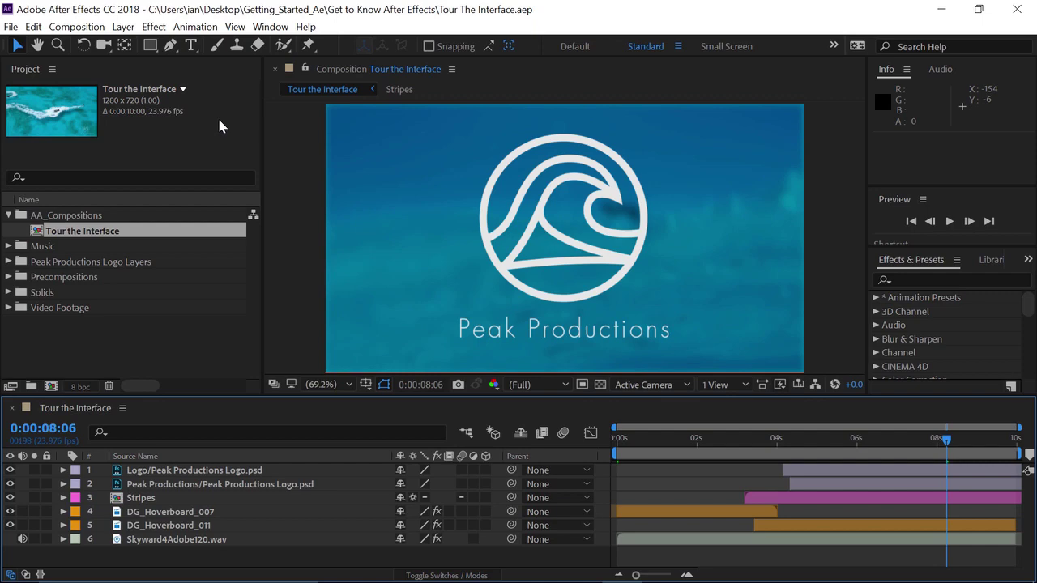
Reset the Standard workspace to its saved layout from the Window > Workspace menu.
click(271, 28)
mouse_move(324, 27)
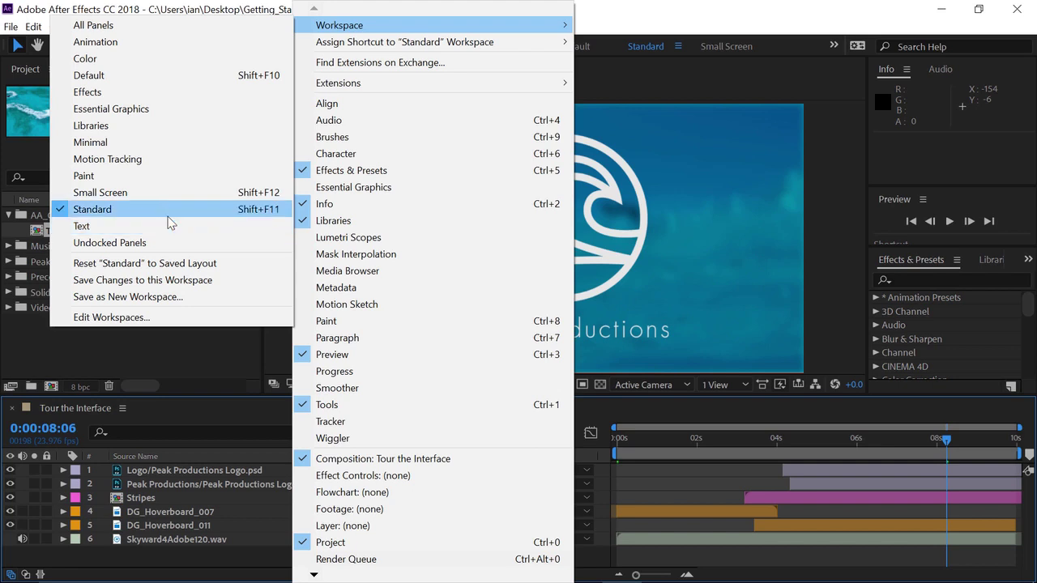
click(165, 266)
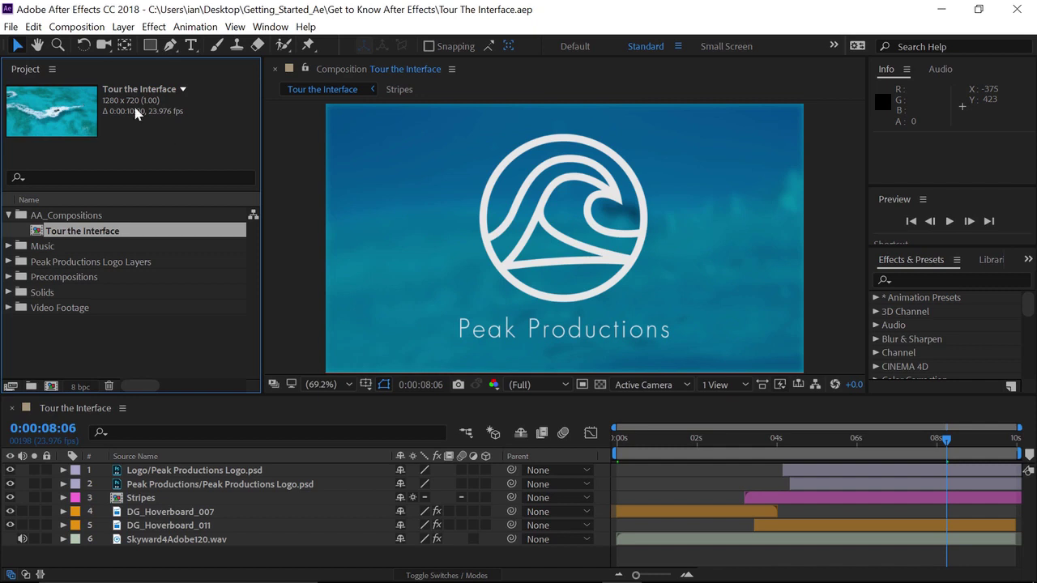
click(53, 69)
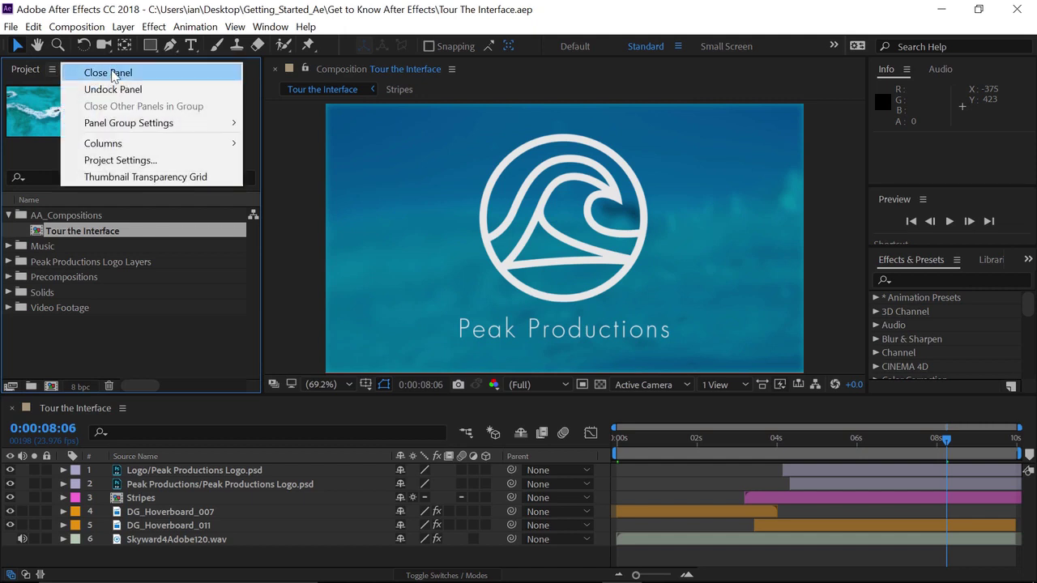
mouse_move(118, 142)
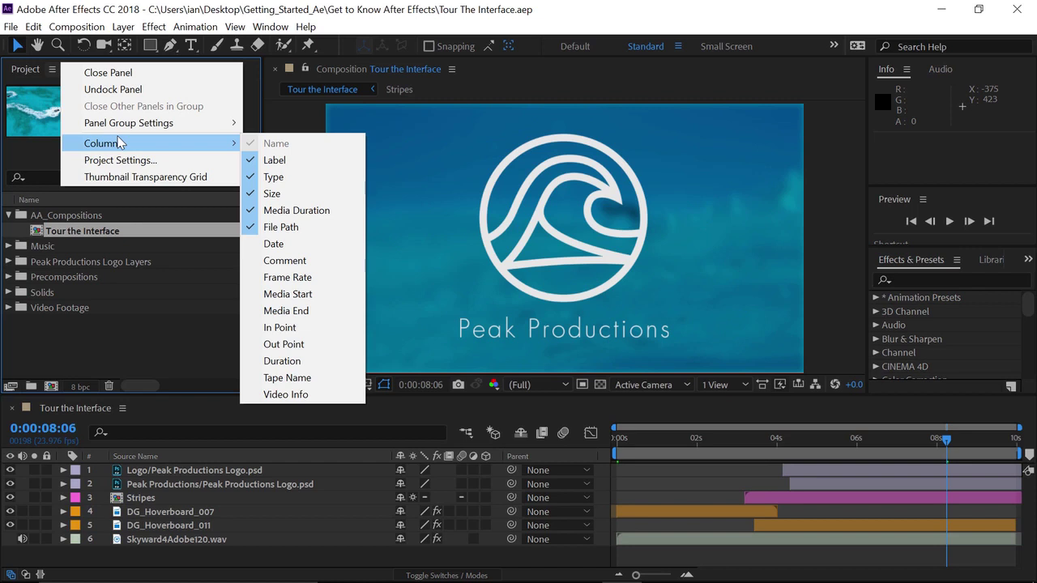
key(Escape)
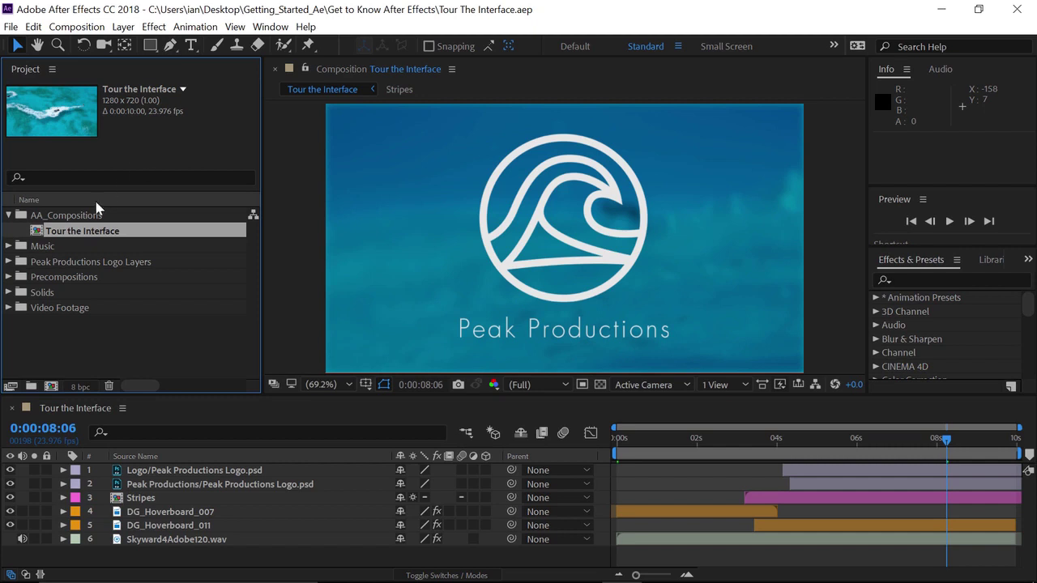
Expand Video Footage, select DG_Hoverboard_007, then select the Tour the Interface composition.
click(9, 308)
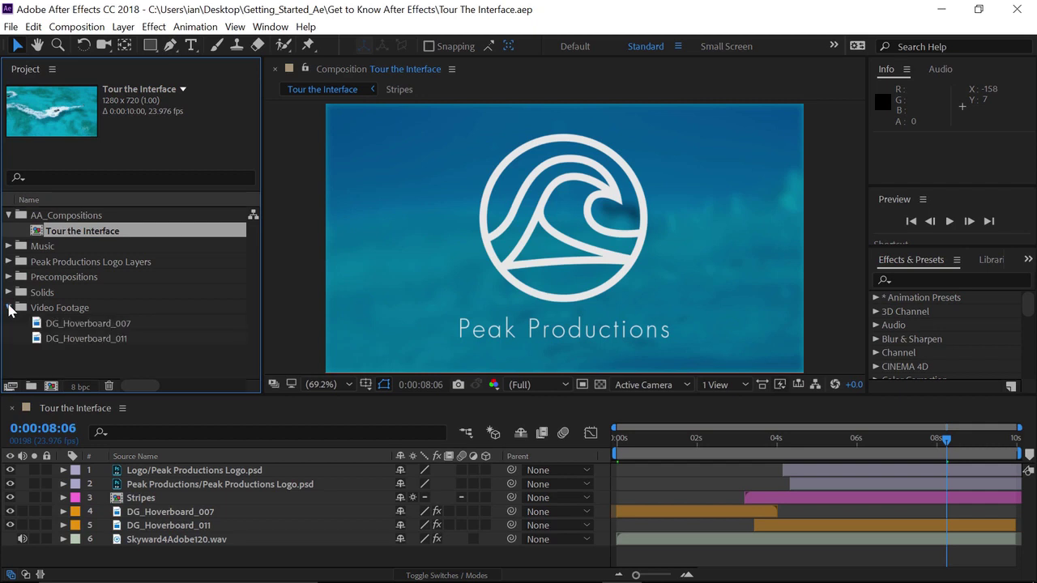
click(48, 324)
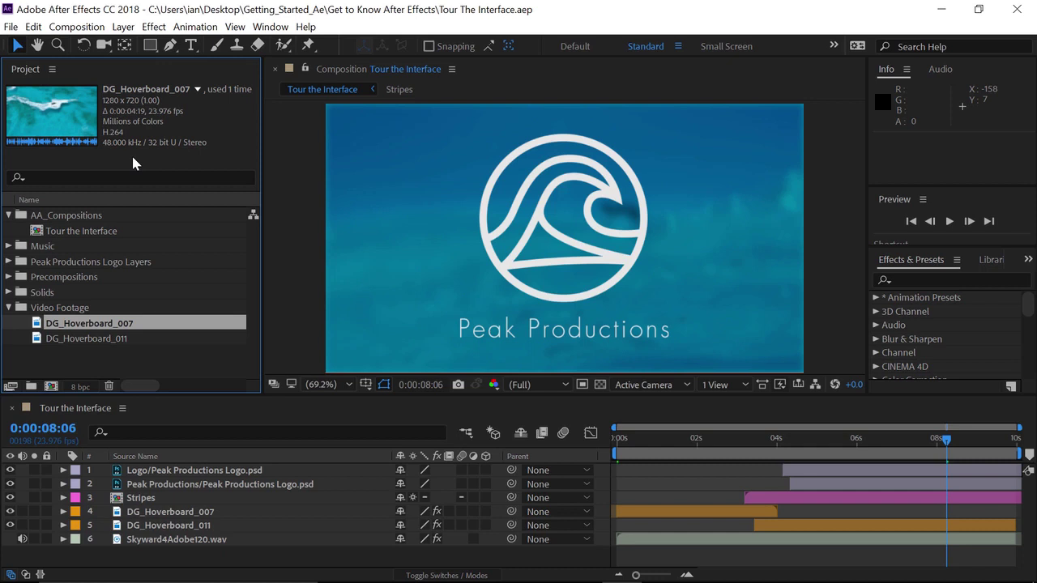
click(35, 234)
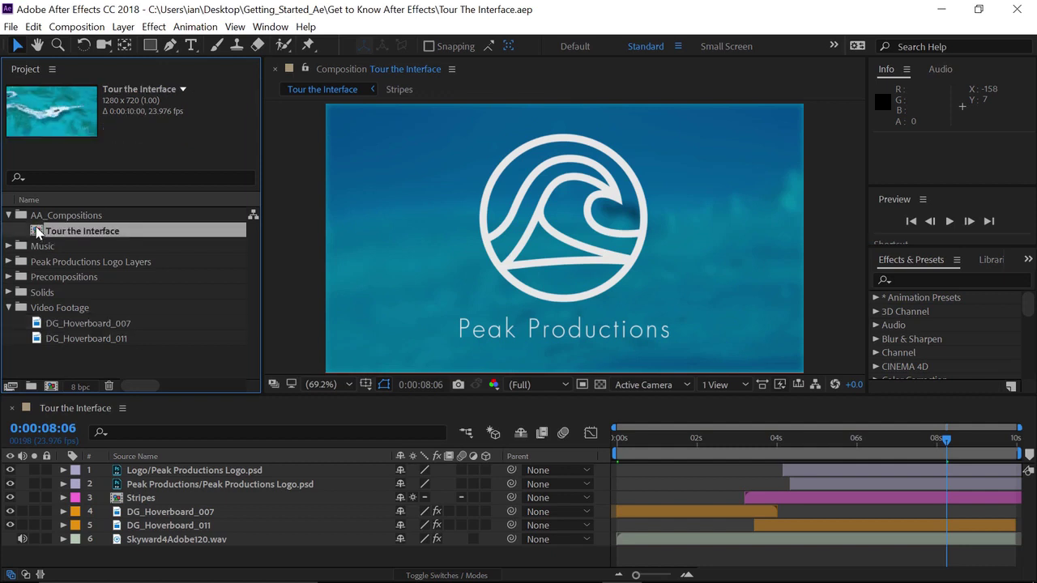
drag(37, 233, 151, 416)
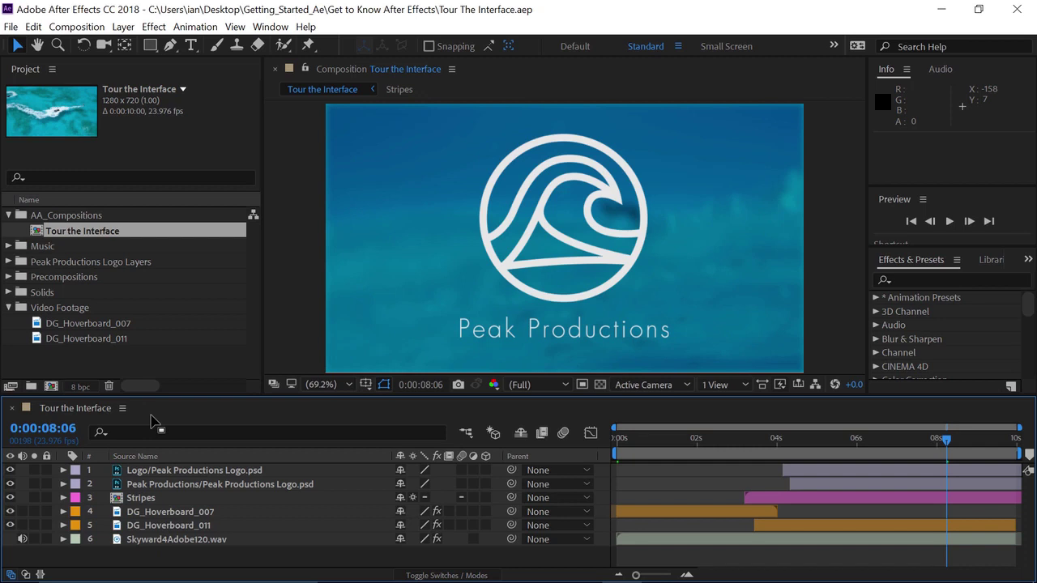
drag(151, 416, 293, 424)
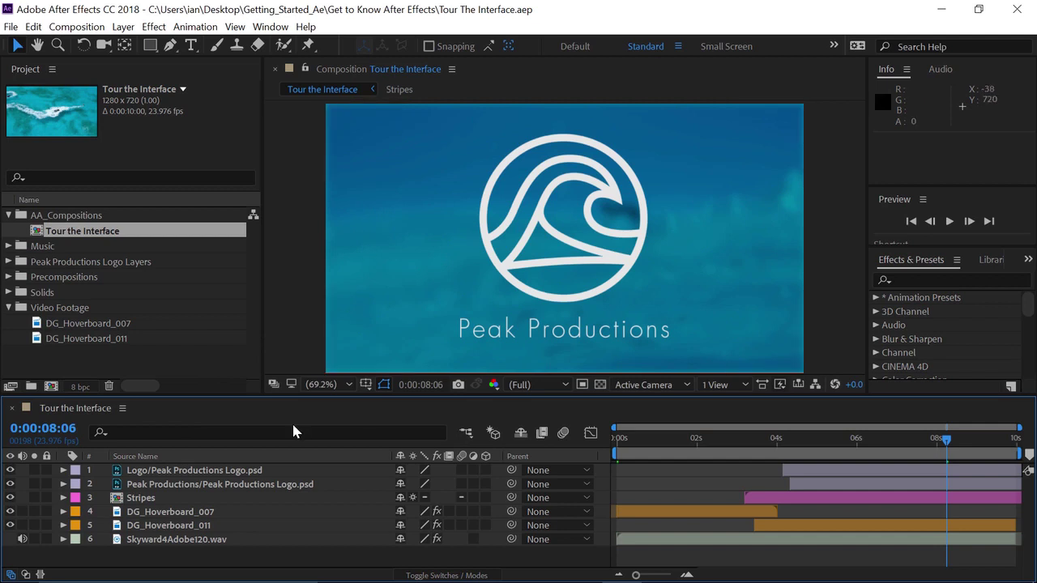
click(171, 474)
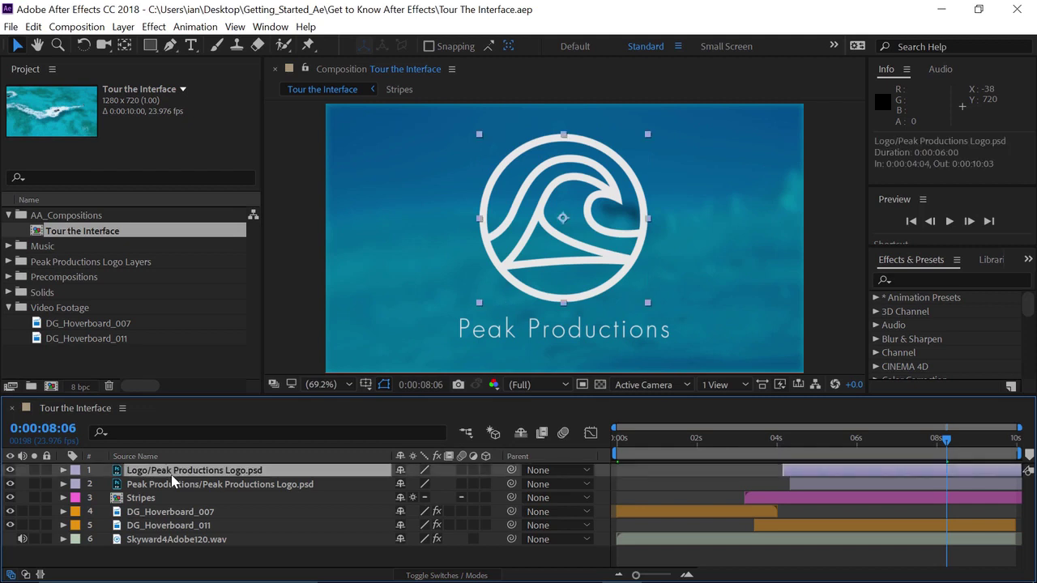
click(10, 471)
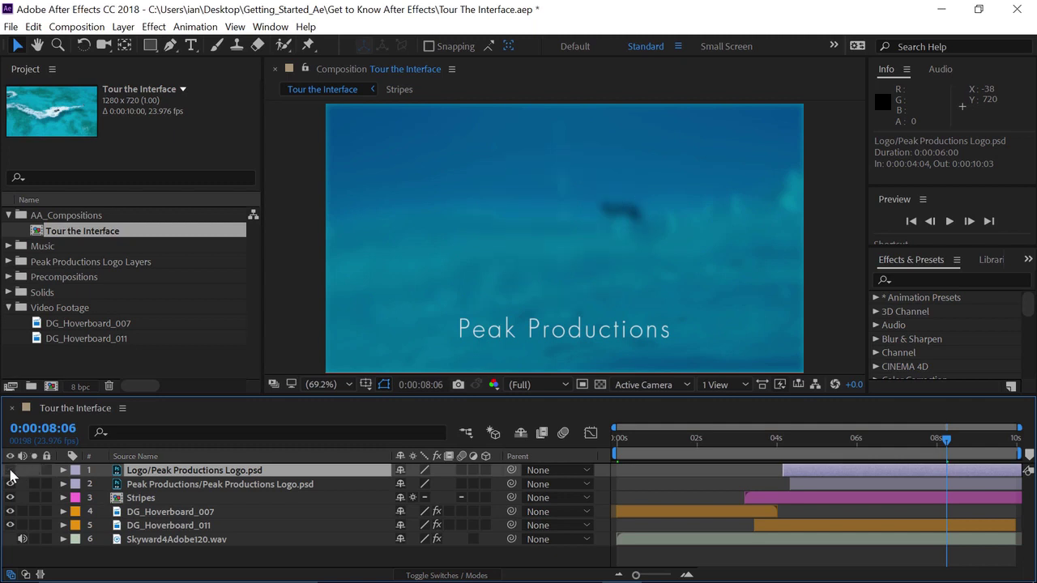
click(10, 471)
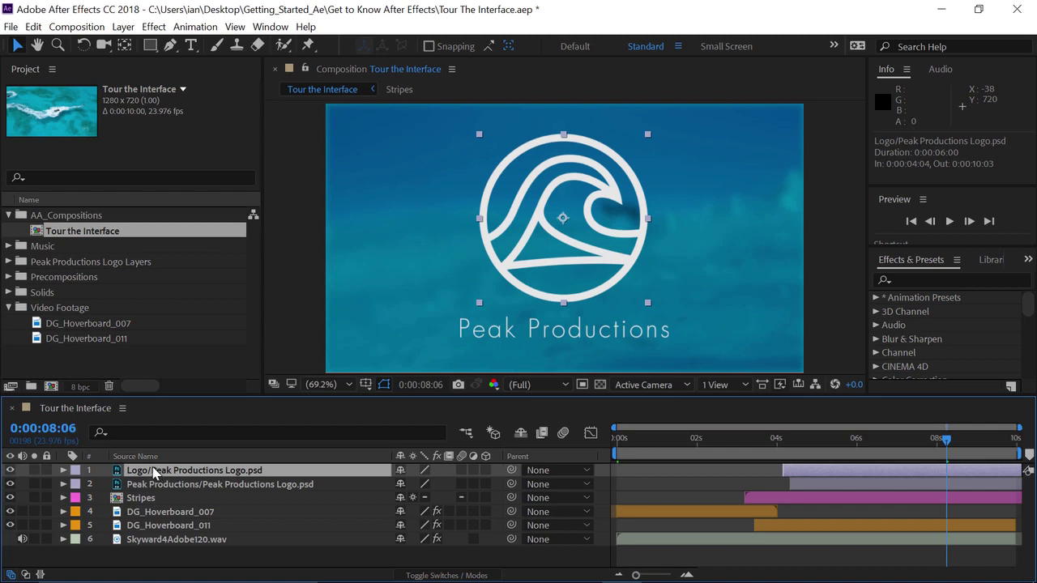
drag(154, 472, 146, 536)
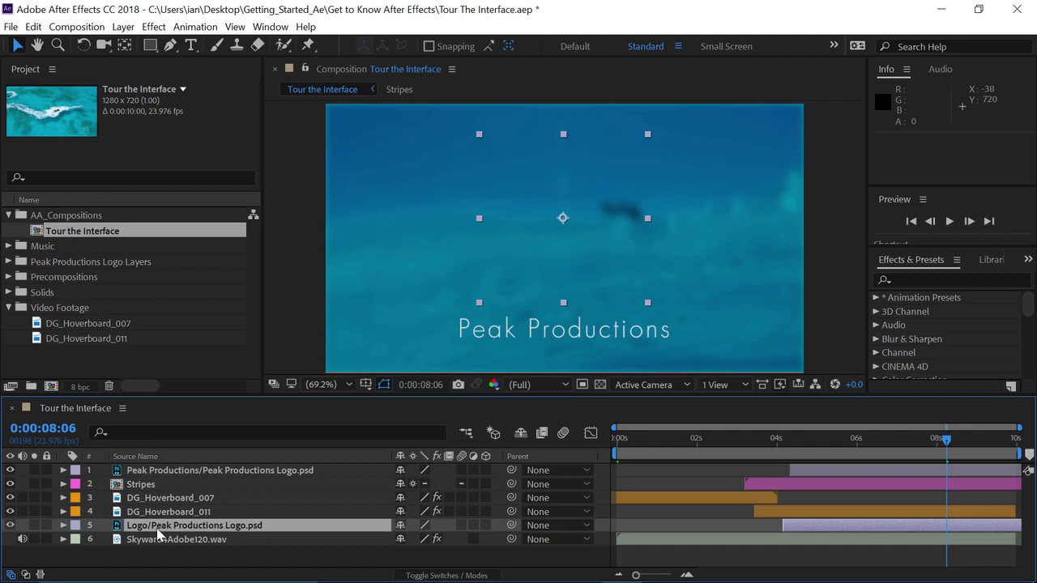
key(ctrl+shift+bracketright)
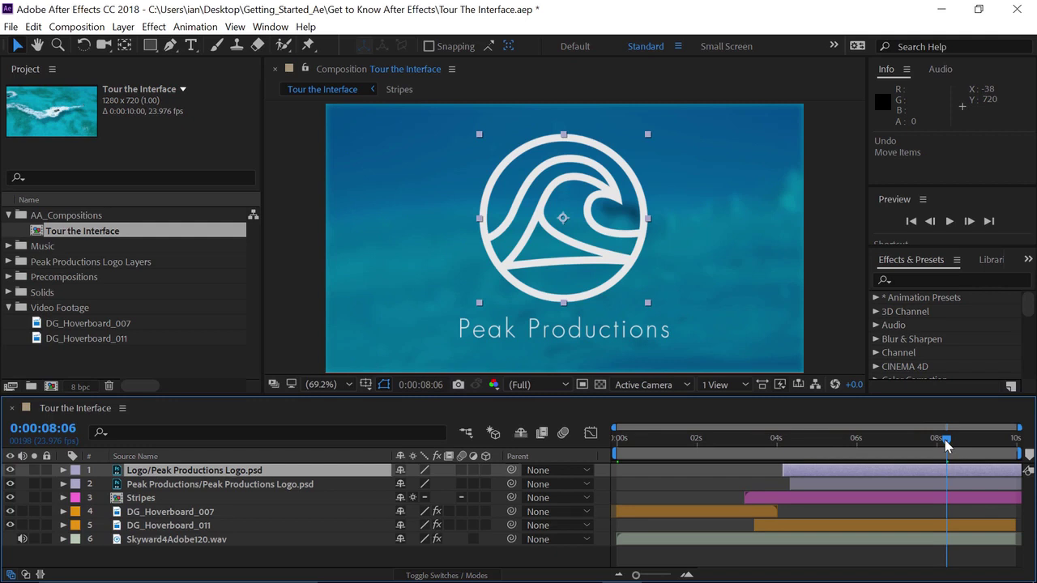
Drag the playhead back from 8:06 to about 0:00:05:21, showing the diver behind the logo.
drag(946, 445, 854, 454)
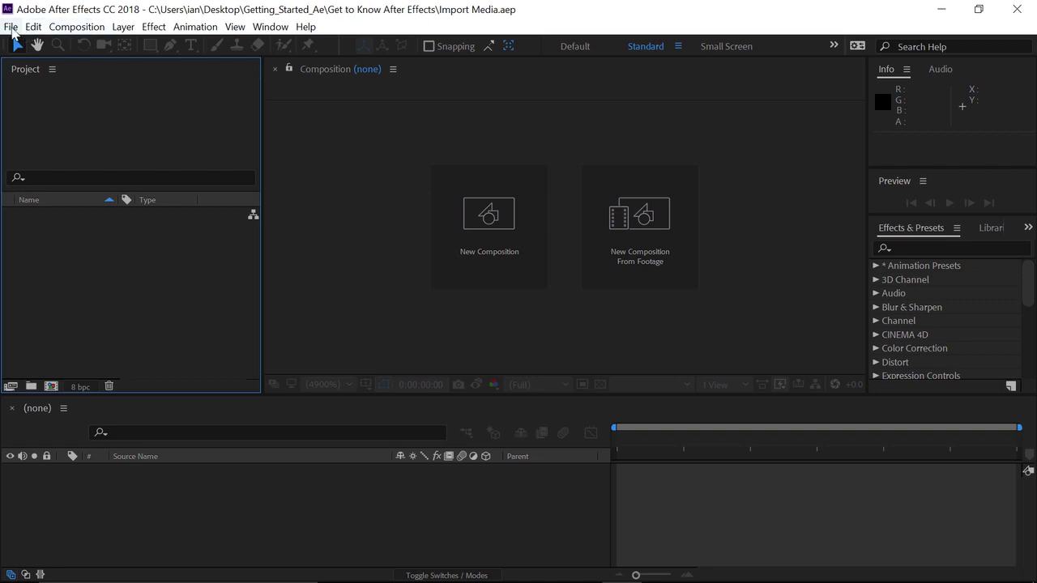
Import SummerCamp_Badge from the Assets folder as Footage via File > Import > File.
click(11, 27)
mouse_move(82, 237)
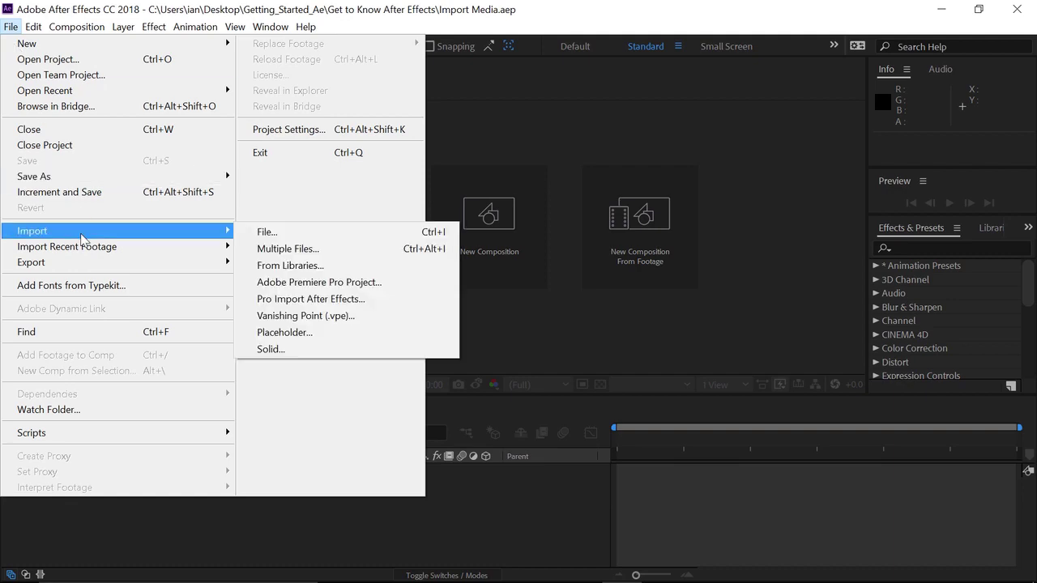
click(258, 235)
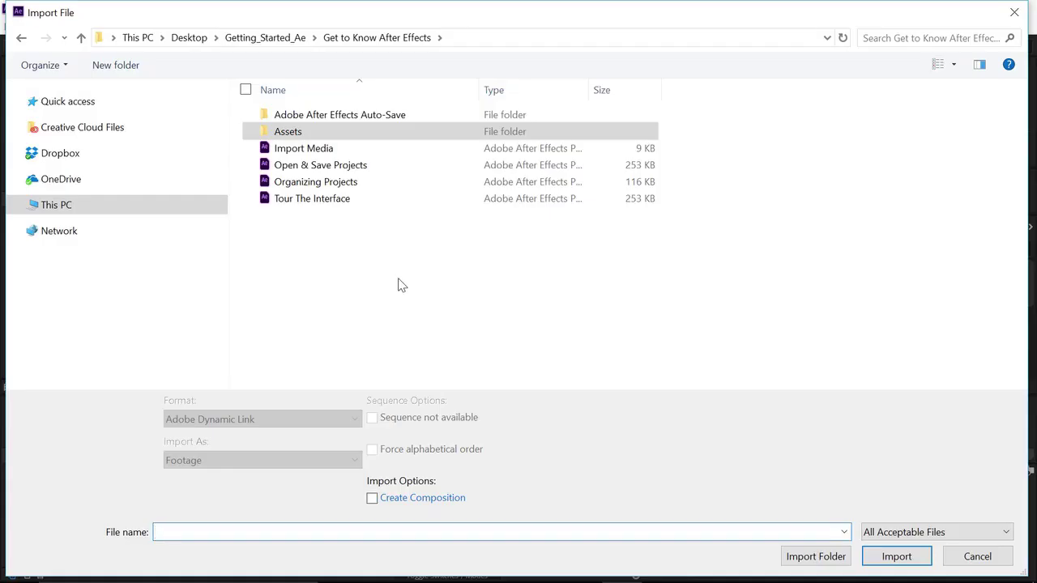
double_click(314, 135)
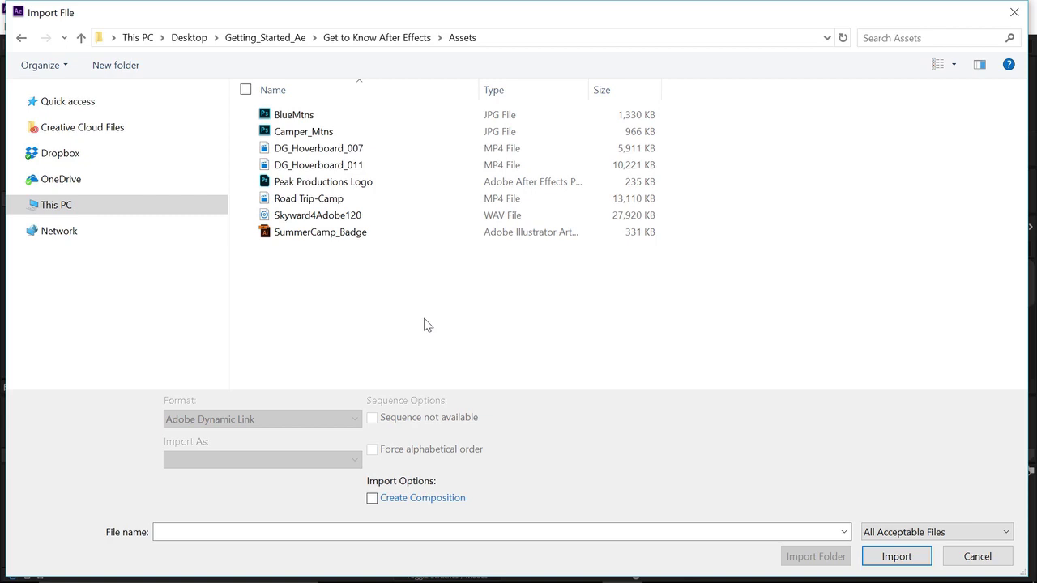
click(322, 233)
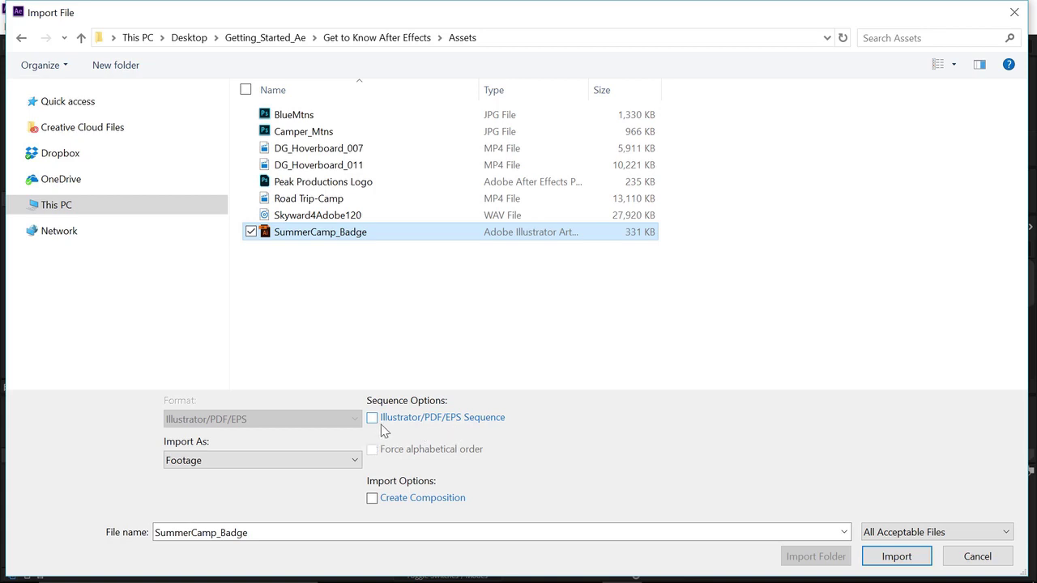
click(231, 465)
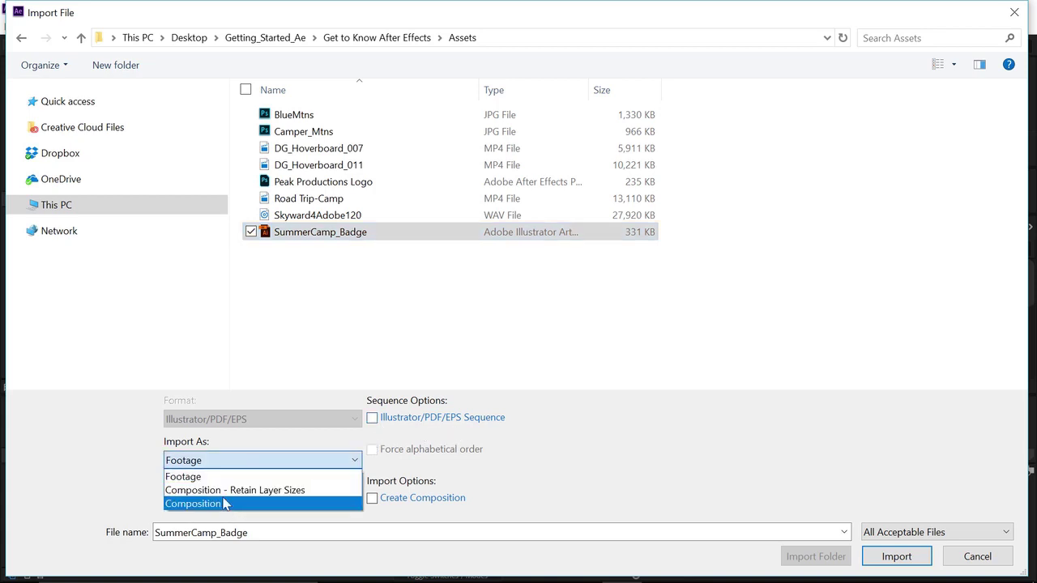
click(225, 477)
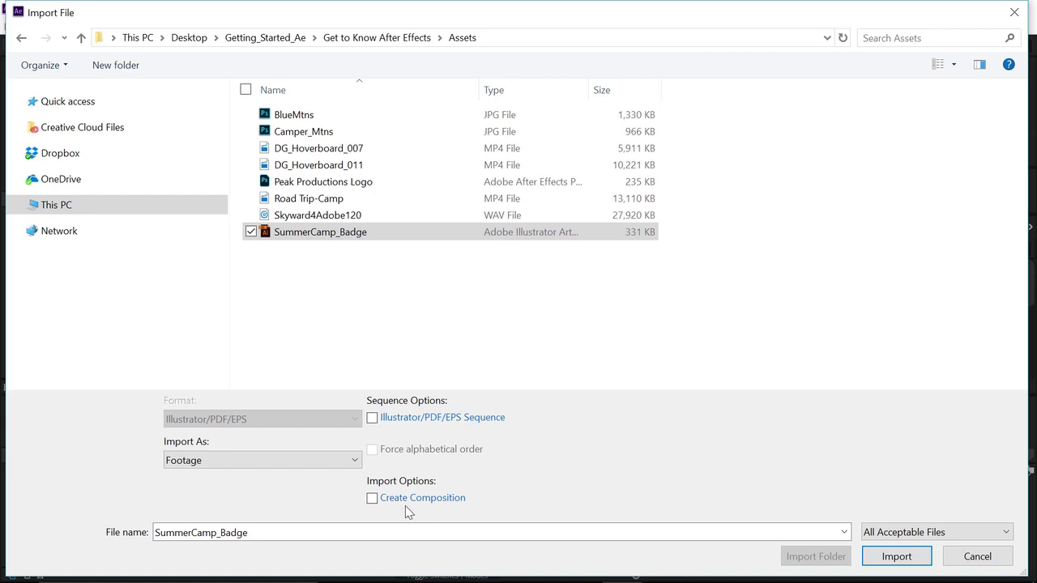
click(884, 558)
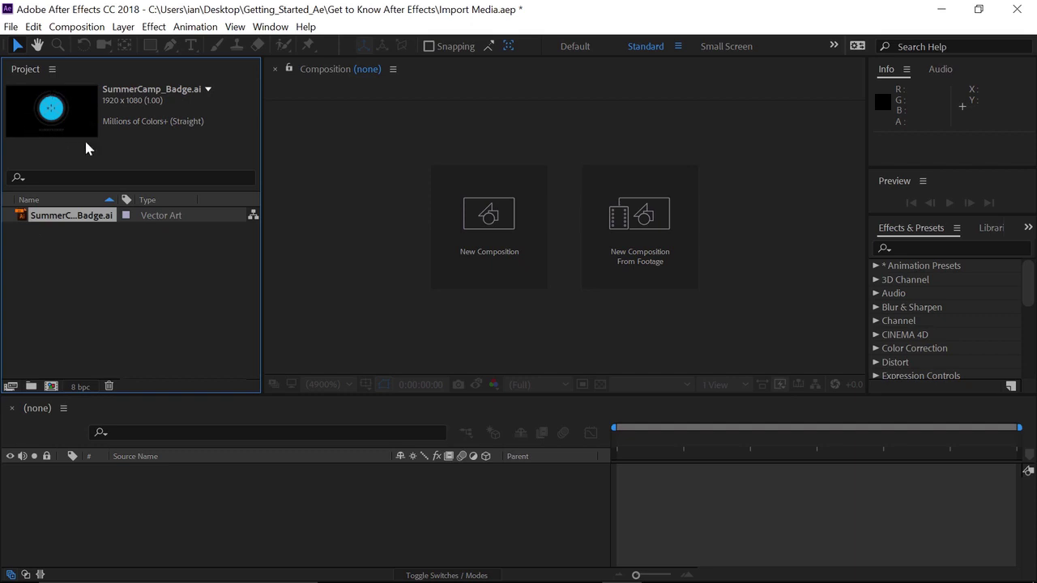
double_click(24, 215)
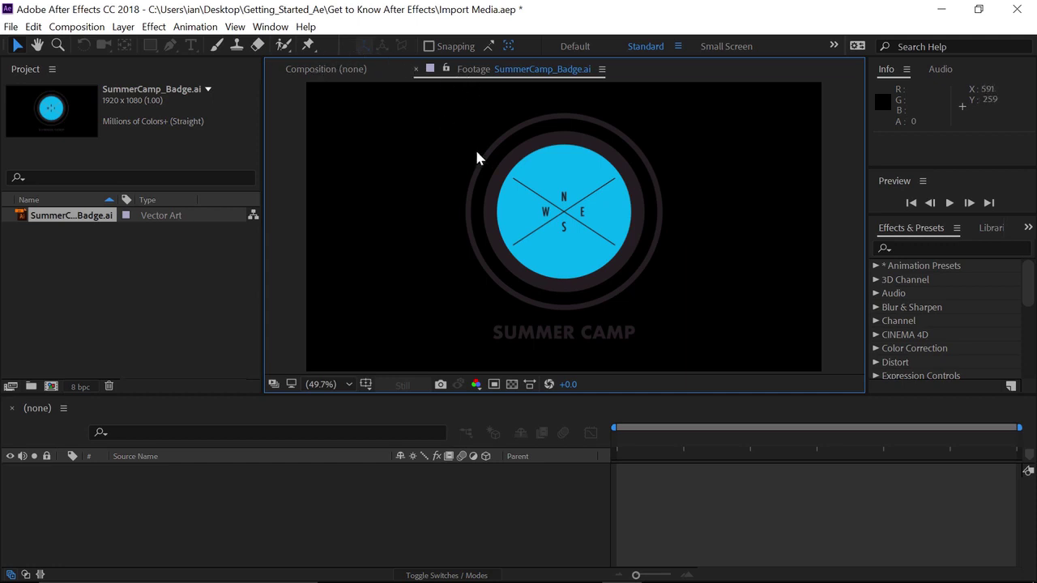
click(416, 69)
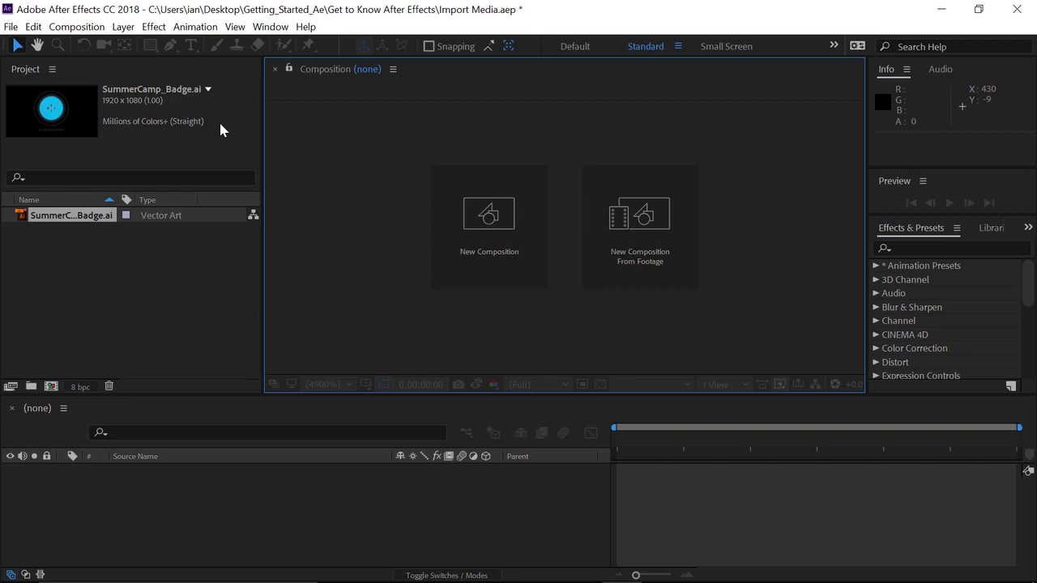
Import BlueMtns and Camper_Mtns together from the Assets folder.
double_click(134, 276)
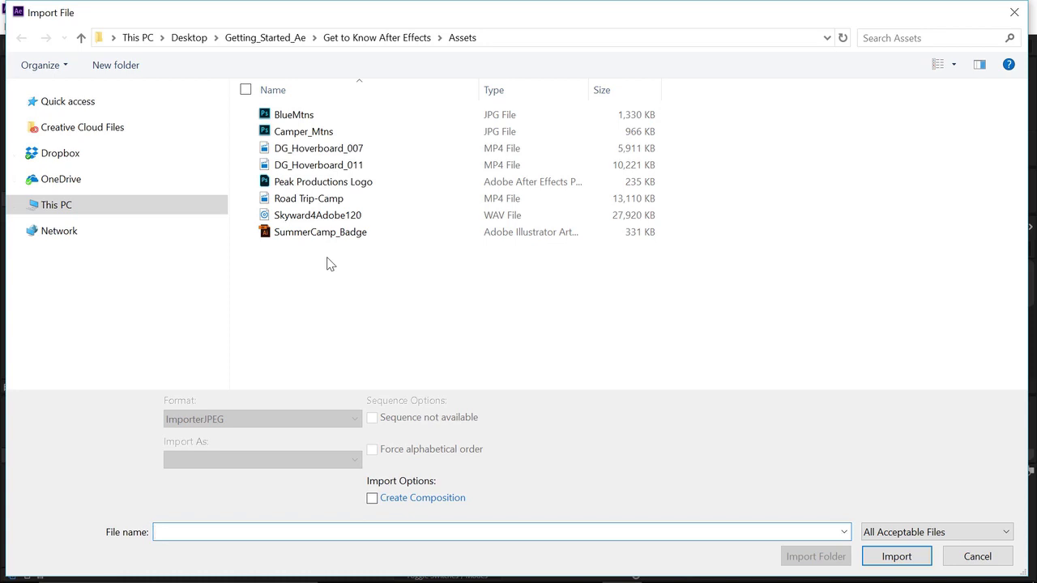
click(307, 119)
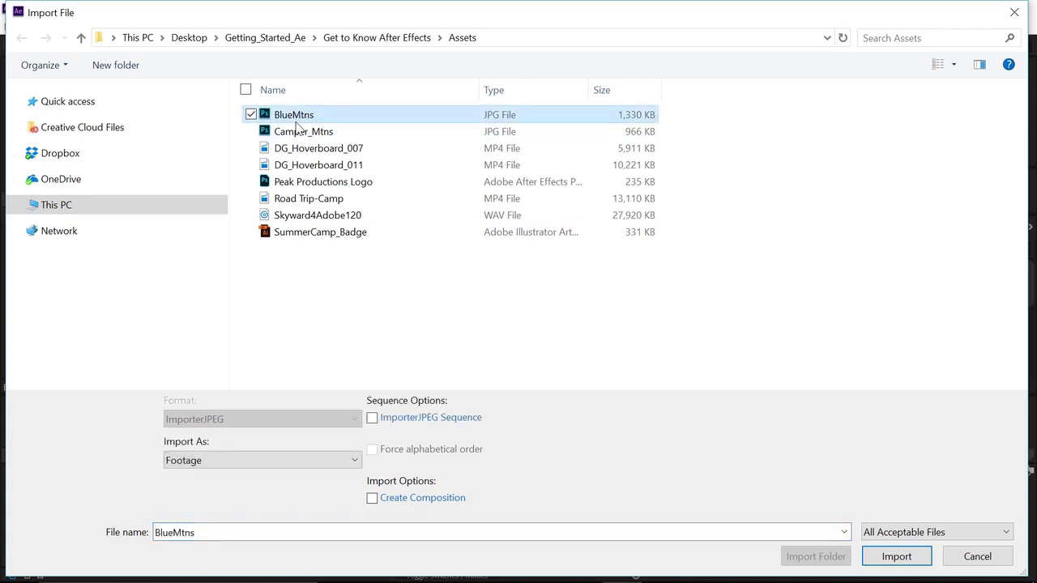
ctrl+click(299, 132)
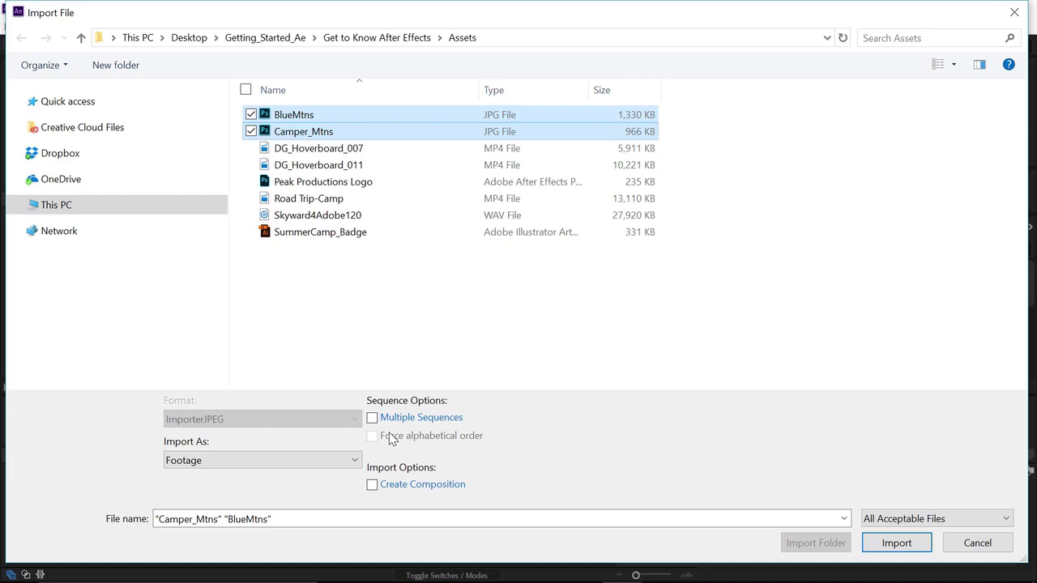
click(895, 542)
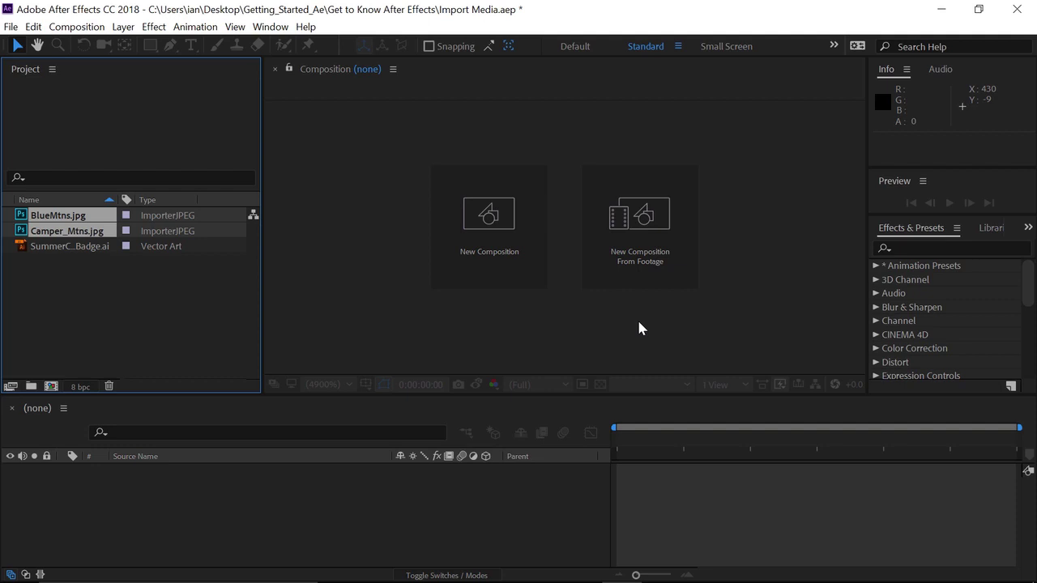
Create a new composition from the Road Trip-Camp video and check its footage details.
click(672, 233)
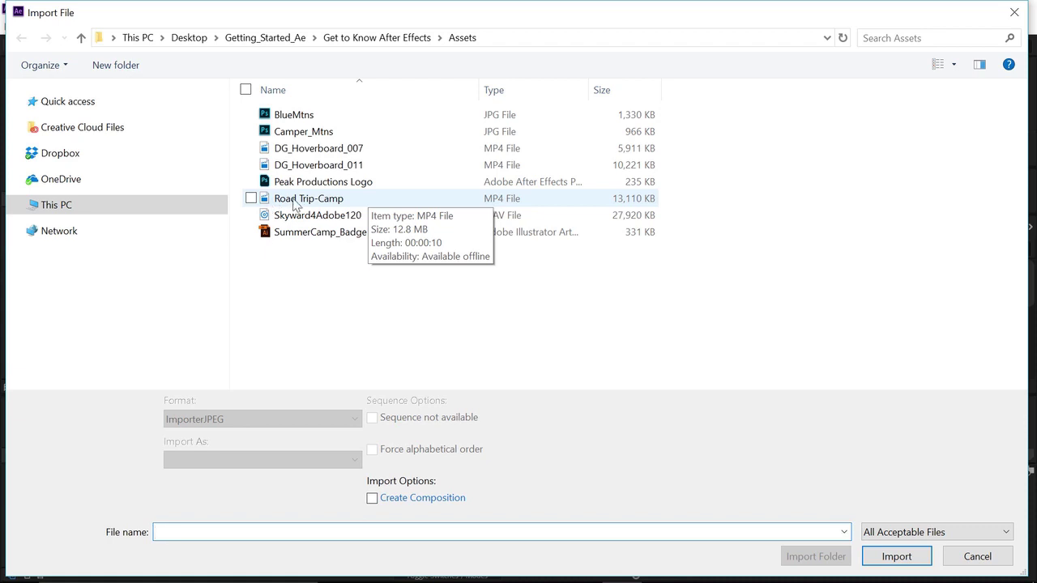
click(295, 202)
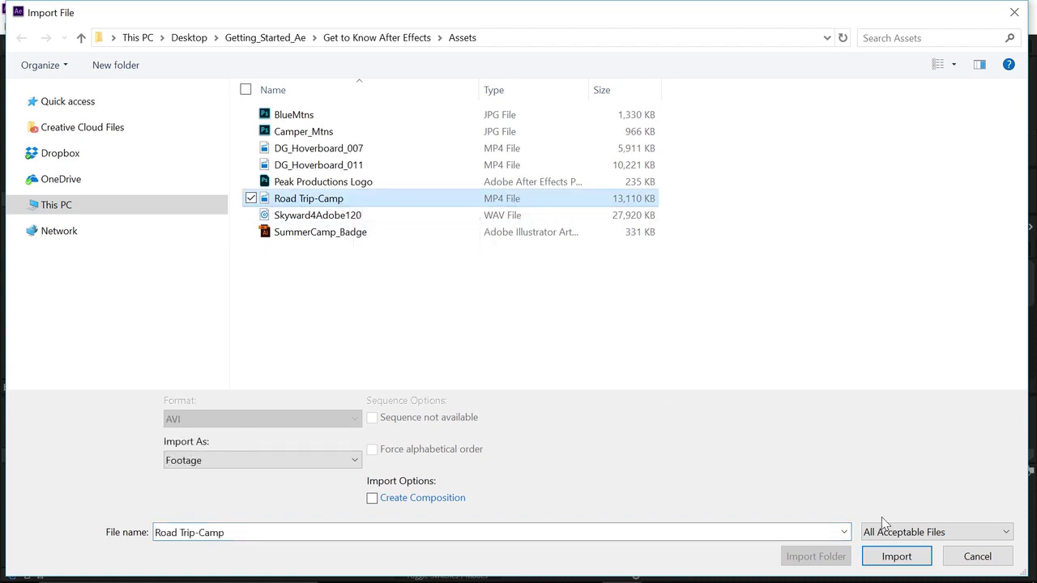
click(898, 559)
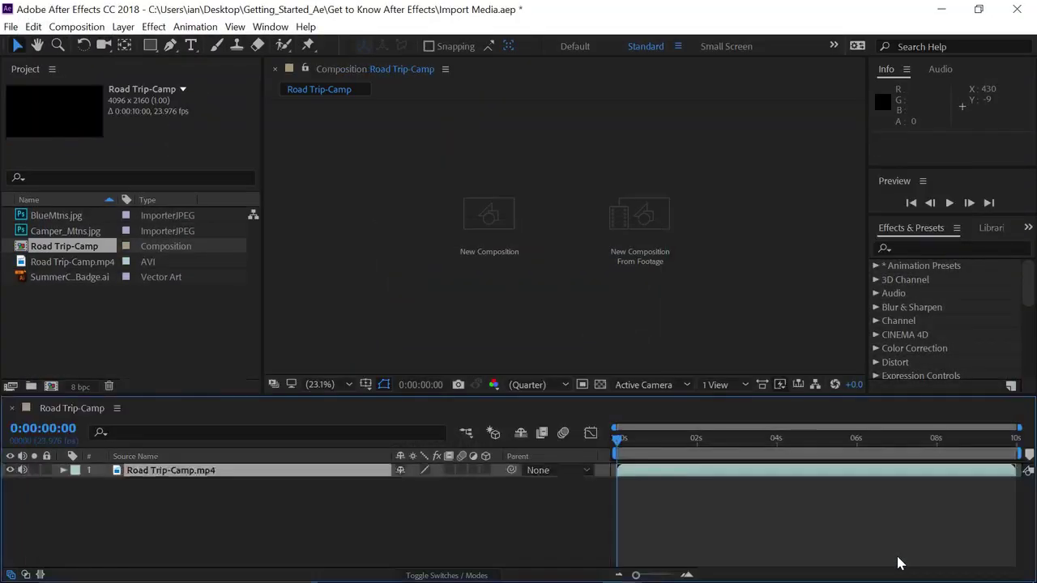
click(22, 262)
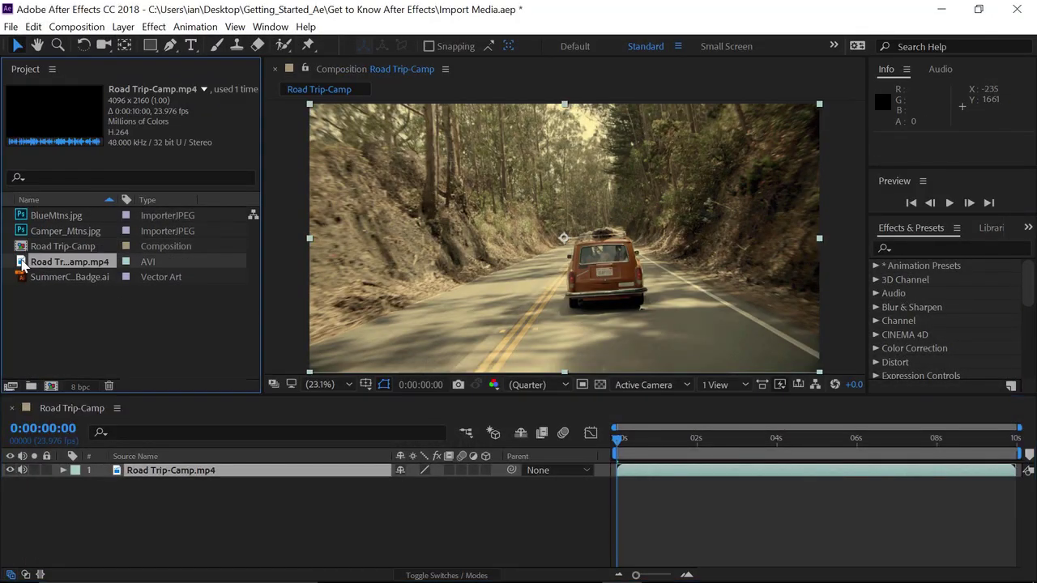
click(24, 247)
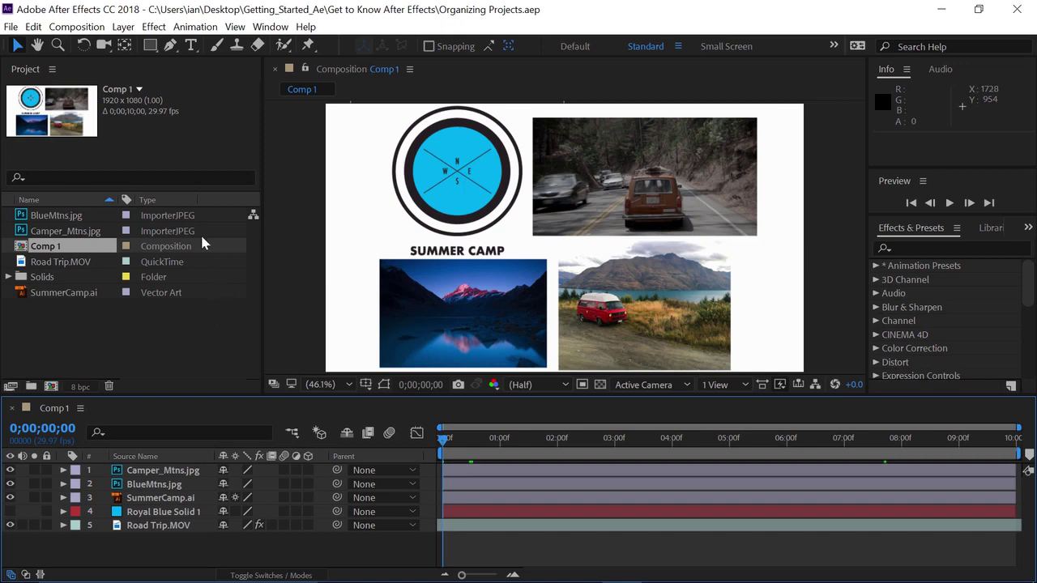
click(136, 154)
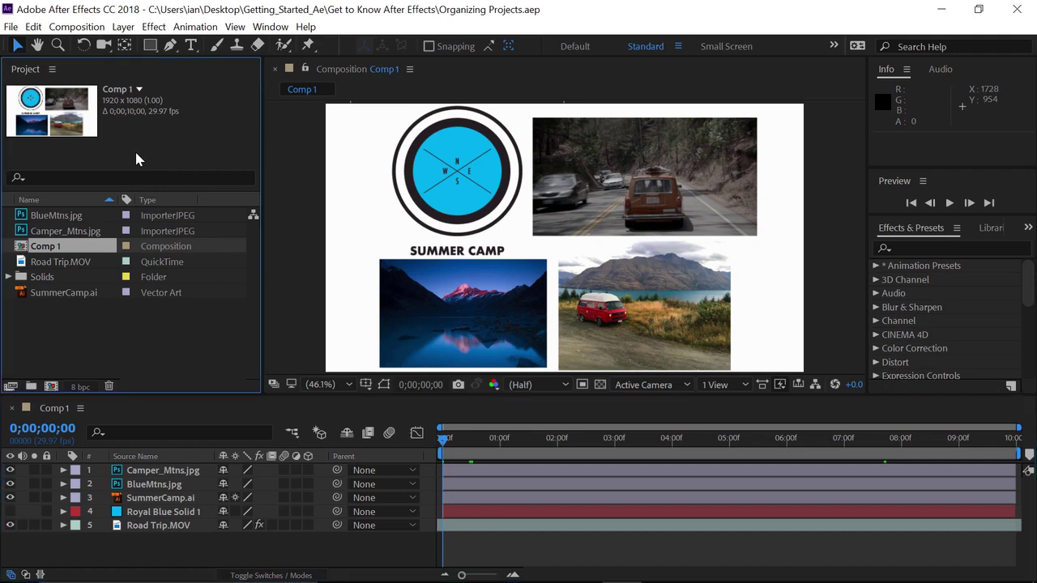
click(51, 201)
click(51, 202)
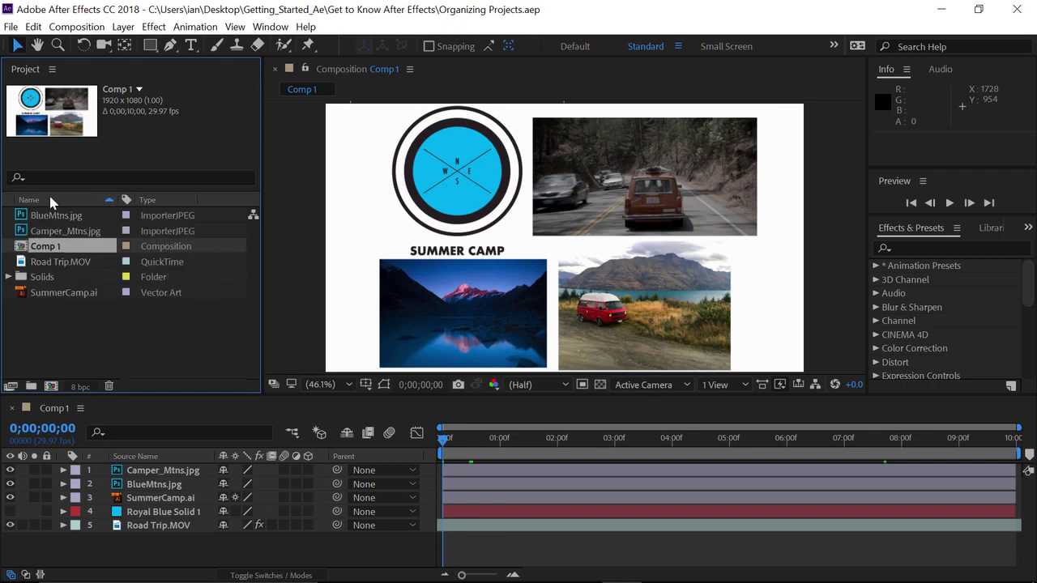